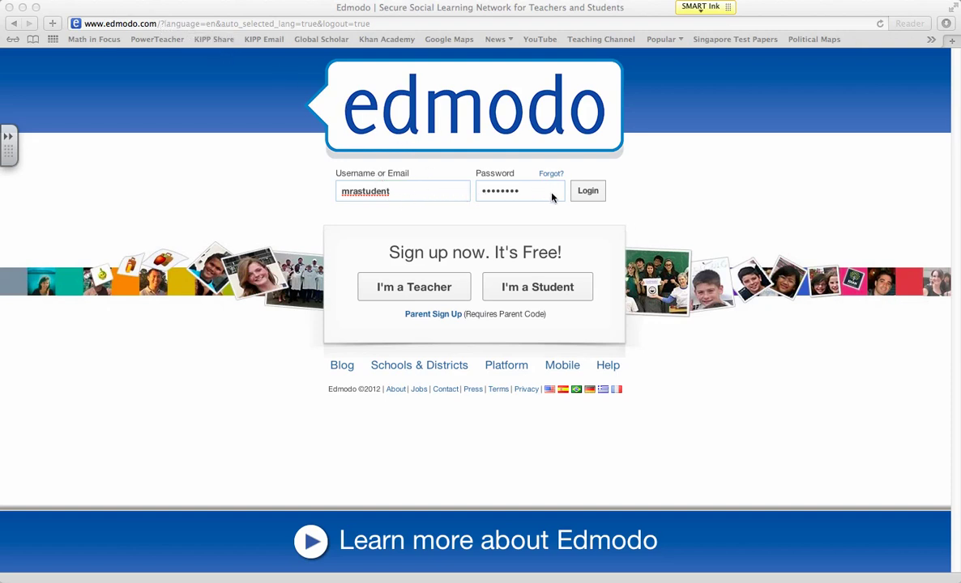
Sign in to Edmodo with the entered student username and password
{"action": "left_click", "coordinate": [588, 193]}
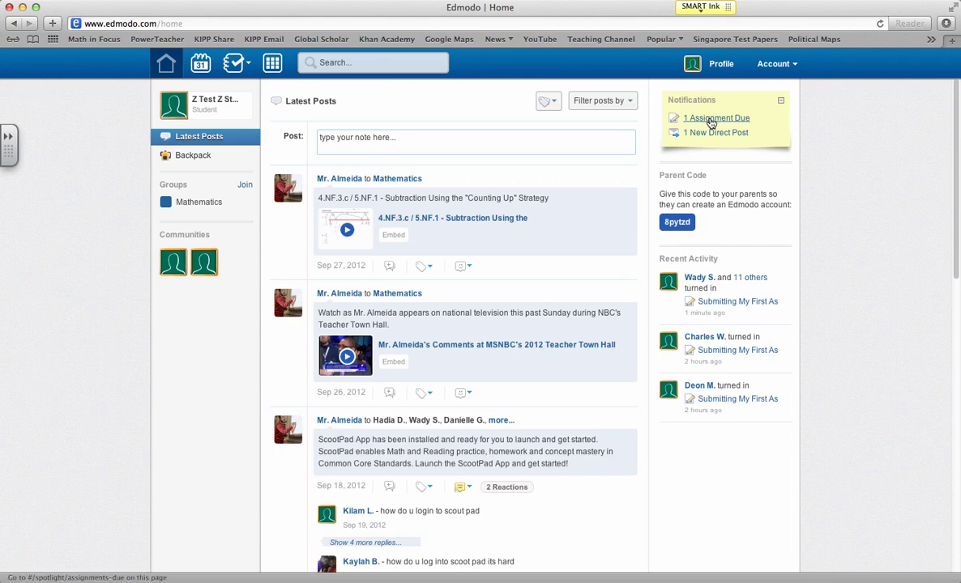
Open the '1 Assignment Due' list from the Notifications box
{"action": "left_click", "coordinate": [716, 119]}
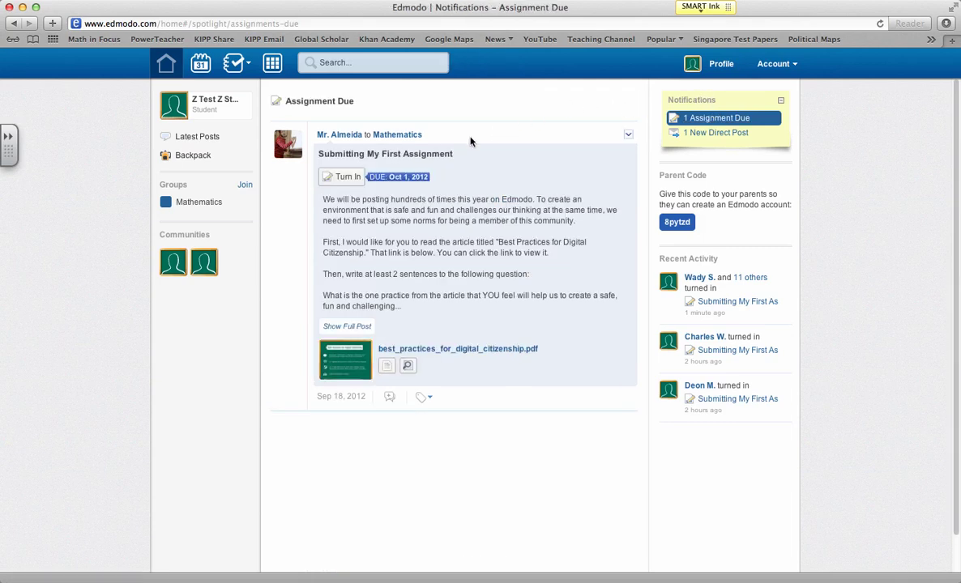
Expand the 'Submitting My First Assignment' post to show its full text
{"action": "mouse_move", "coordinate": [347, 177]}
{"action": "left_click", "coordinate": [356, 325]}
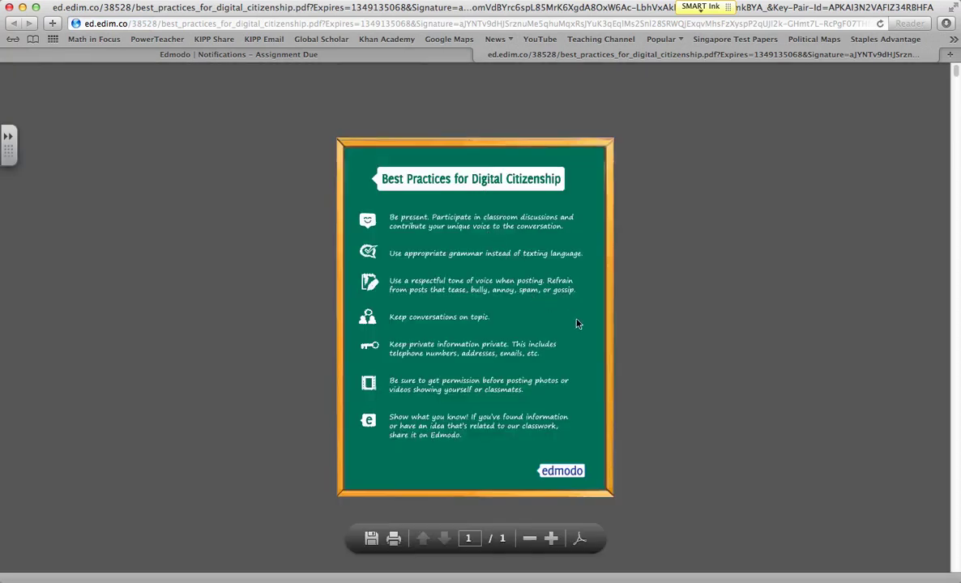
Zoom in on the Best Practices for Digital Citizenship PDF
{"action": "left_click", "coordinate": [552, 539]}
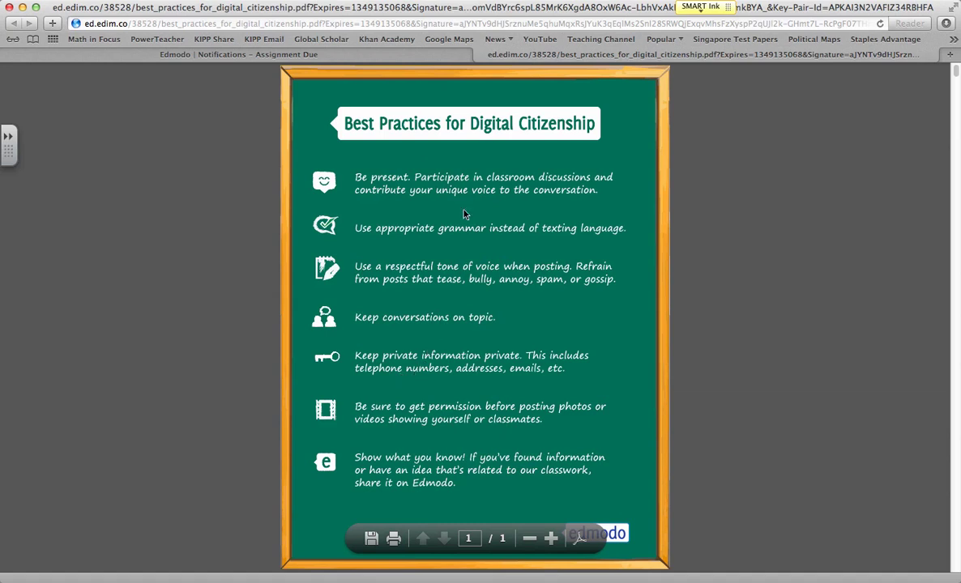
Return to the Edmodo tab and start turning in 'Submitting My First Assignment'
{"action": "left_click", "coordinate": [449, 57]}
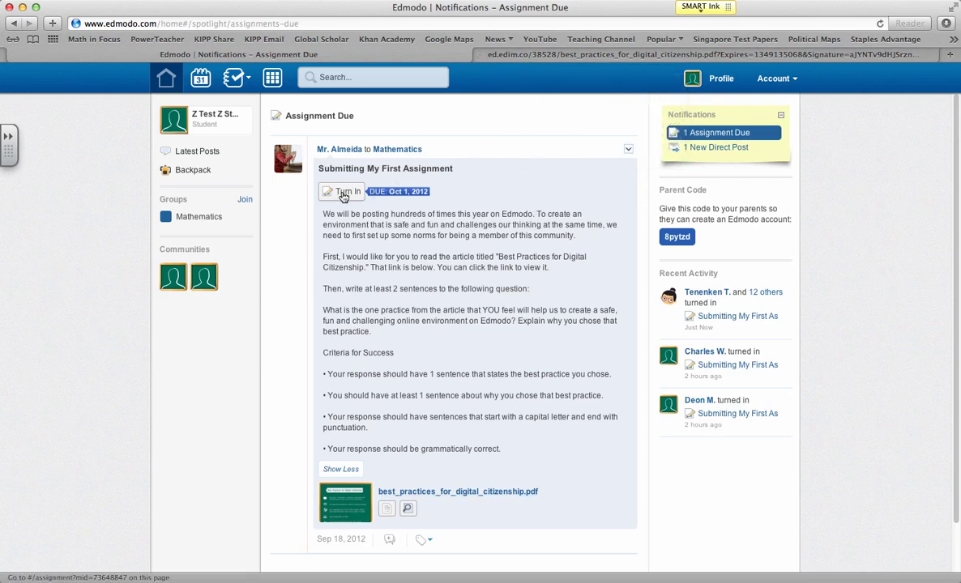
{"action": "mouse_move", "coordinate": [345, 192]}
{"action": "left_click", "coordinate": [344, 193]}
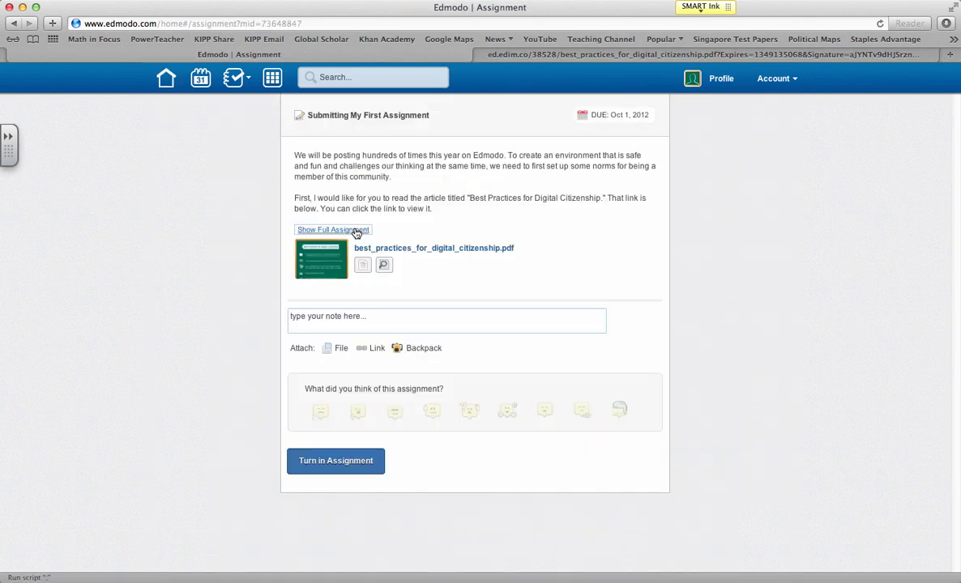
Reveal the full assignment instructions and success criteria, and place the cursor in the note field
{"action": "left_click", "coordinate": [355, 230]}
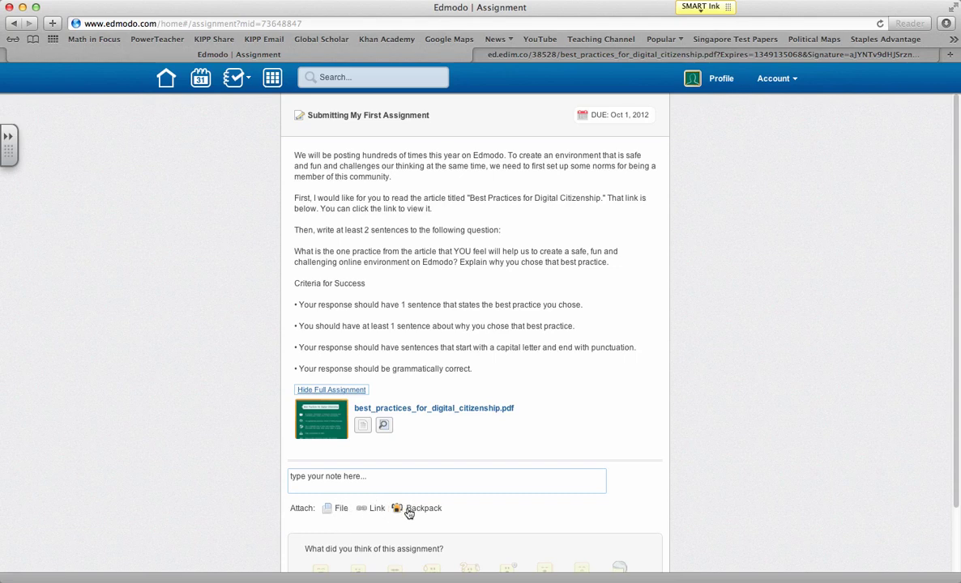
{"action": "left_click", "coordinate": [332, 478]}
{"action": "left_click", "coordinate": [386, 425]}
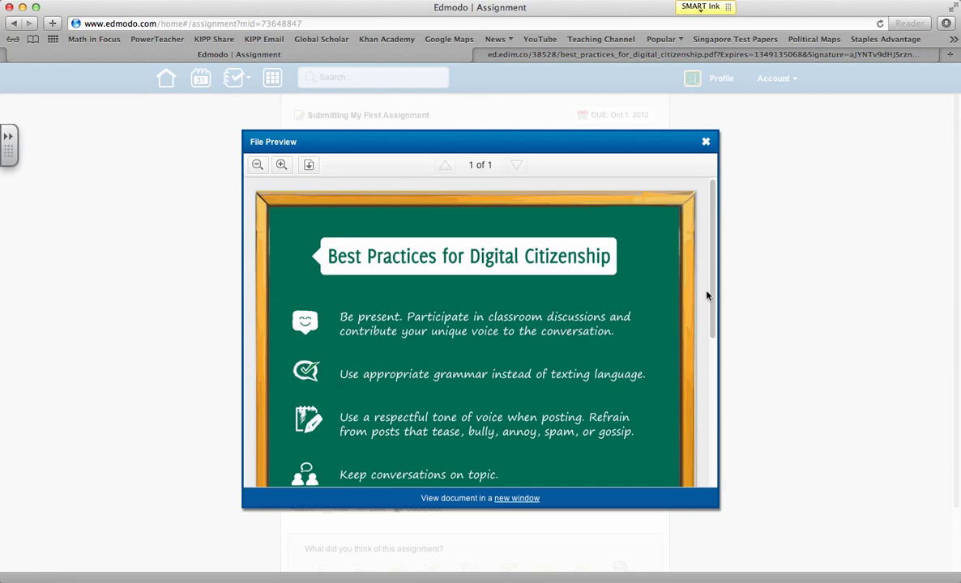
{"action": "scroll", "coordinate": [713, 309], "scroll_direction": "down", "scroll_amount": 2}
{"action": "left_click_drag", "start_coordinate": [713, 308], "coordinate": [715, 332]}
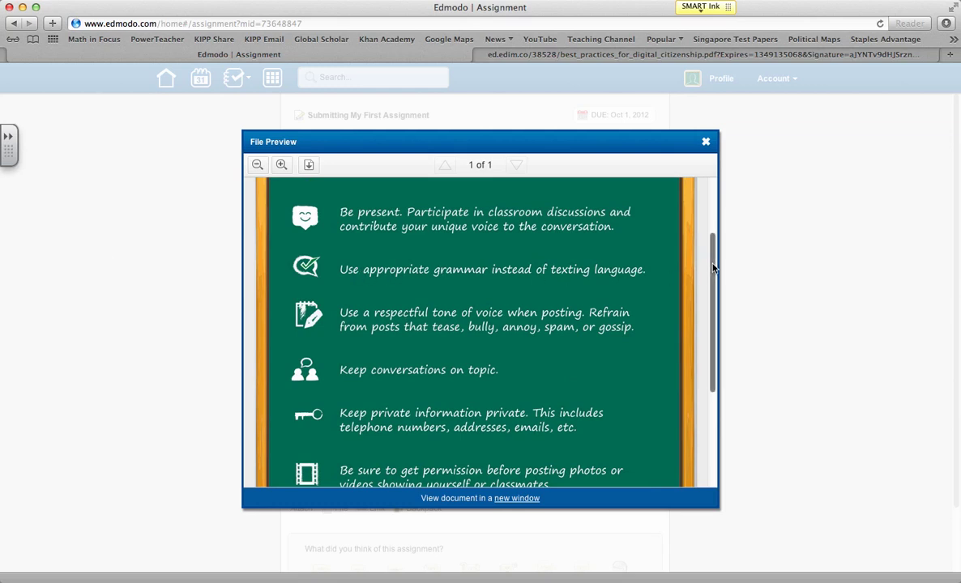
{"action": "left_click_drag", "start_coordinate": [713, 267], "coordinate": [713, 255]}
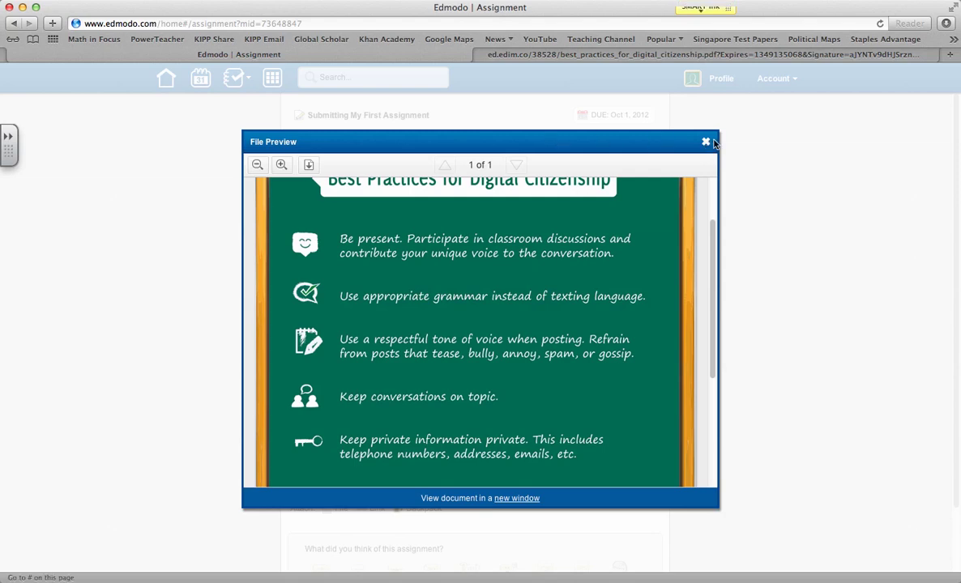
{"action": "left_click", "coordinate": [705, 142]}
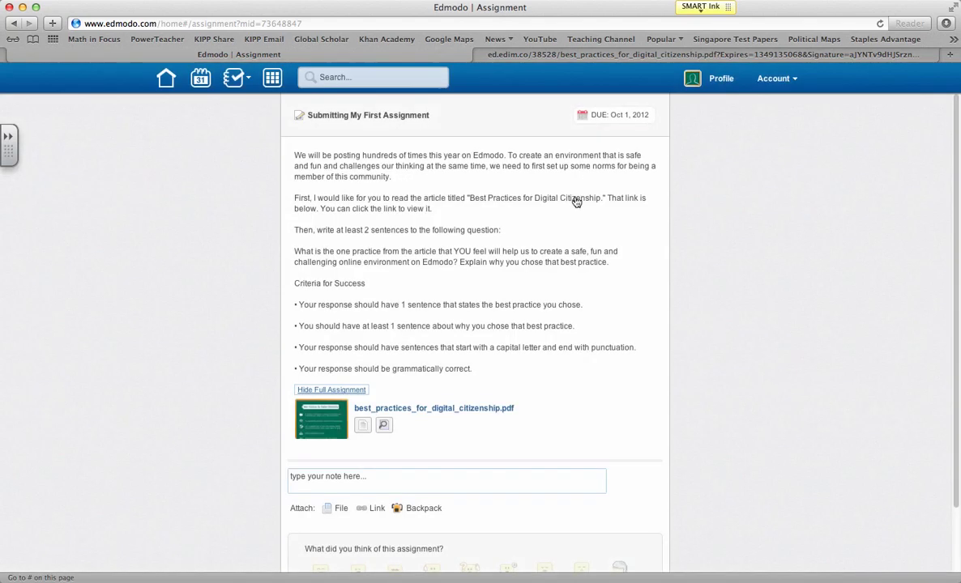
Type the opening: use appropriate grammar instead of texting language, since school writing needs proper grammar
{"action": "left_click", "coordinate": [336, 475]}
{"action": "type", "text": "se appropriate grammar instead of texting language."}
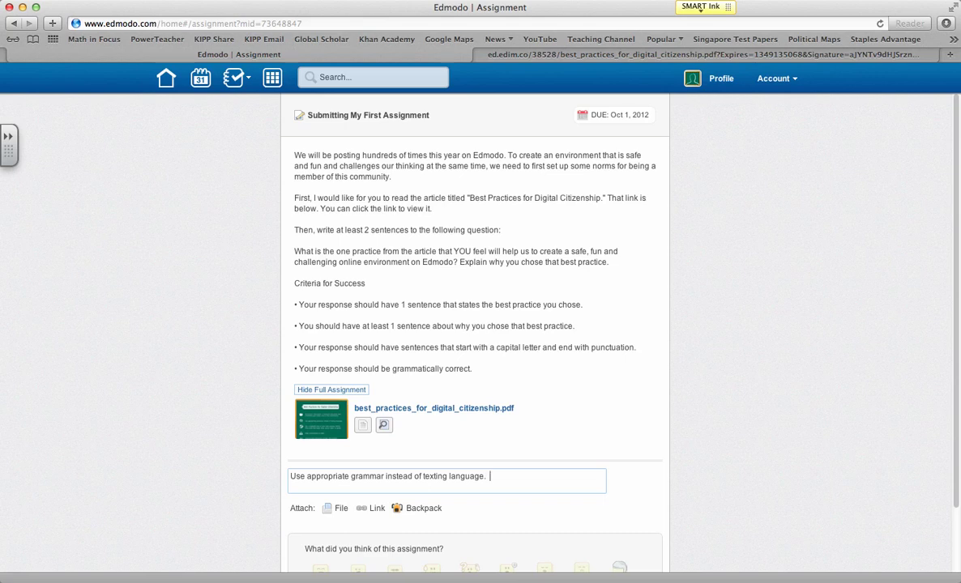
{"action": "type", "text": "is "}
{"action": "type", "text": "best practice is important because i"}
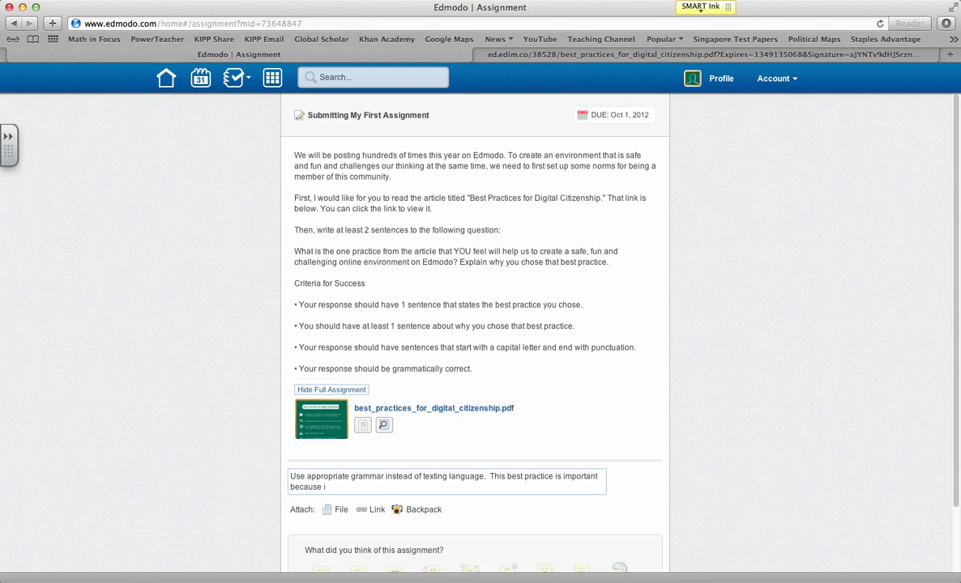
{"action": "key", "text": "BackSpace"}
{"action": "type", "text": "when w"}
{"action": "type", "text": "e write i"}
{"action": "type", "text": "n schoolm"}
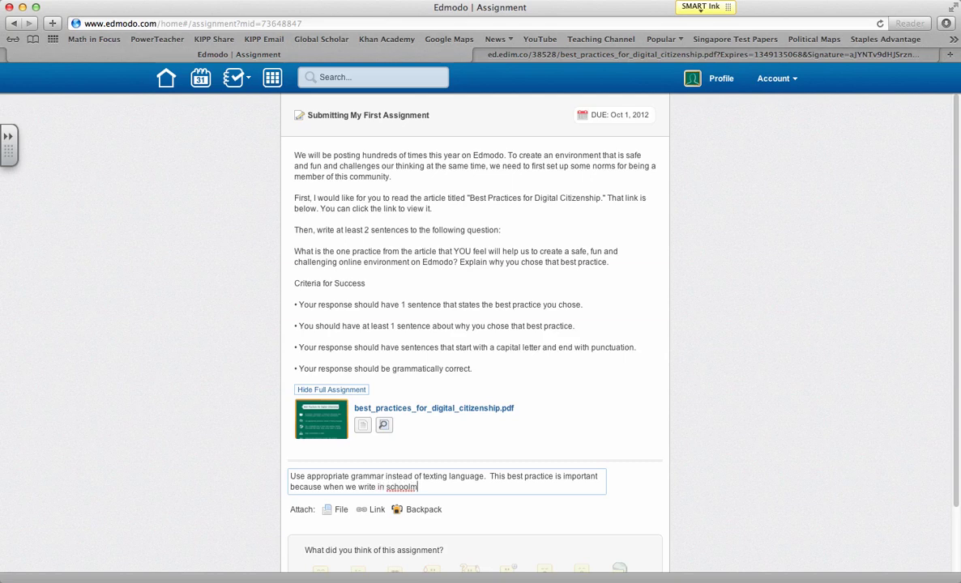
{"action": "key", "text": "BackSpace"}
{"action": "type", "text": ", it should be in"}
{"action": "key", "text": "BackSpace"}
{"action": "key", "text": "BackSpace"}
{"action": "key", "text": "BackSpace"}
{"action": "type", "text": "writte"}
{"action": "key", "text": "BackSpace"}
{"action": "key", "text": "BackSpace"}
{"action": "key", "text": "BackSpace"}
{"action": "key", "text": "BackSpace"}
{"action": "key", "text": "BackSpace"}
{"action": "key", "text": "BackSpace"}
{"action": "key", "text": "BackSpace"}
{"action": "key", "text": "BackSpace"}
{"action": "key", "text": "BackSpace"}
{"action": "key", "text": "BackSpace"}
{"action": "key", "text": "BackSpace"}
{"action": "key", "text": "BackSpace"}
{"action": "key", "text": "BackSpace"}
{"action": "type", "text": "our"}
{"action": "type", "text": " sentences should be written with proper gramm"}
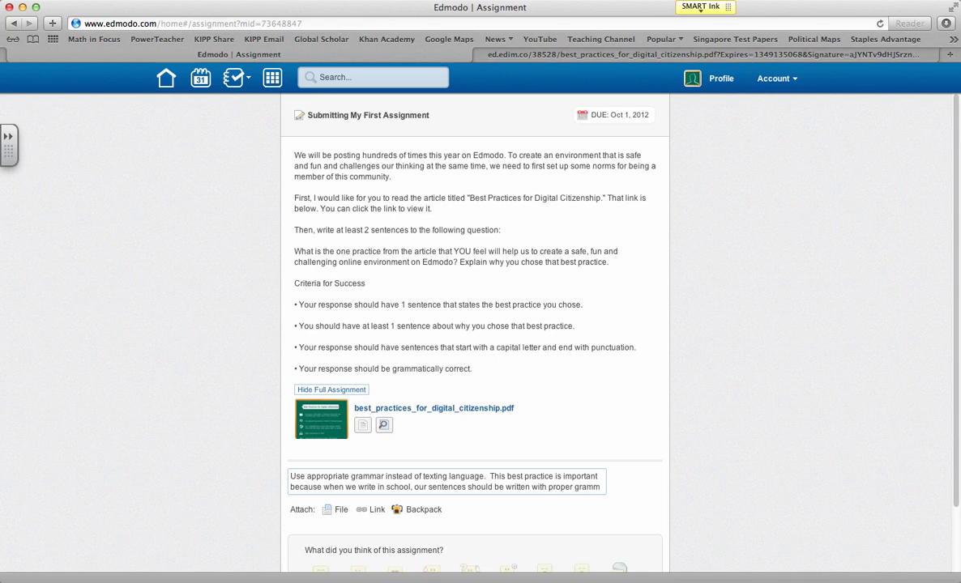
{"action": "type", "text": "ar, with sentences t"}
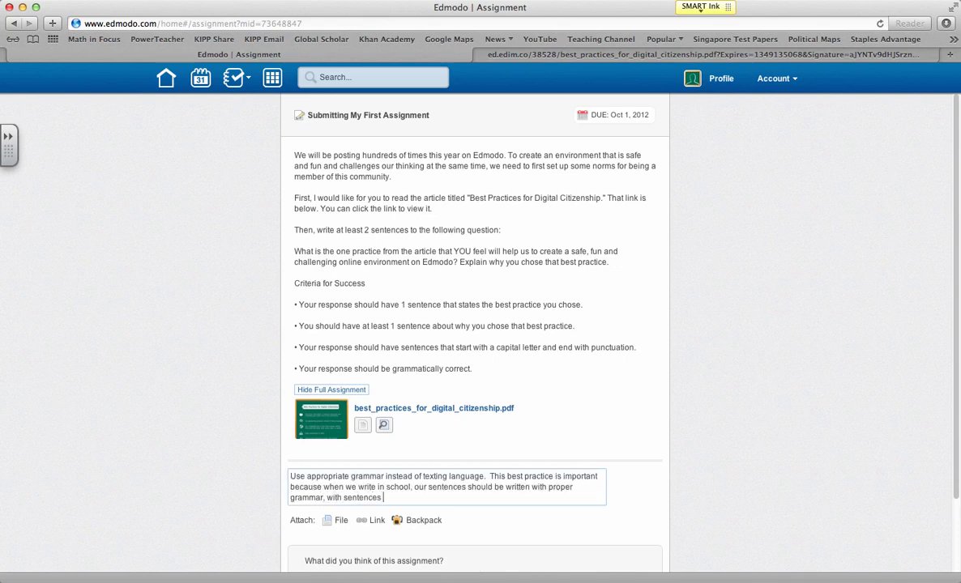
{"action": "type", "text": "hat start with a capital etter"}
Finish the answer: sentences start with a capital and end with punctuation, as in academic papers
{"action": "key", "text": "BackSpace"}
{"action": "key", "text": "BackSpace"}
{"action": "key", "text": "BackSpace"}
{"action": "key", "text": "BackSpace"}
{"action": "key", "text": "BackSpace"}
{"action": "type", "text": "letter and end e"}
{"action": "key", "text": "BackSpace"}
{"action": "type", "text": "with a pe"}
{"action": "type", "text": "rio"}
{"action": "key", "text": "BackSpace"}
{"action": "type", "text": "unc"}
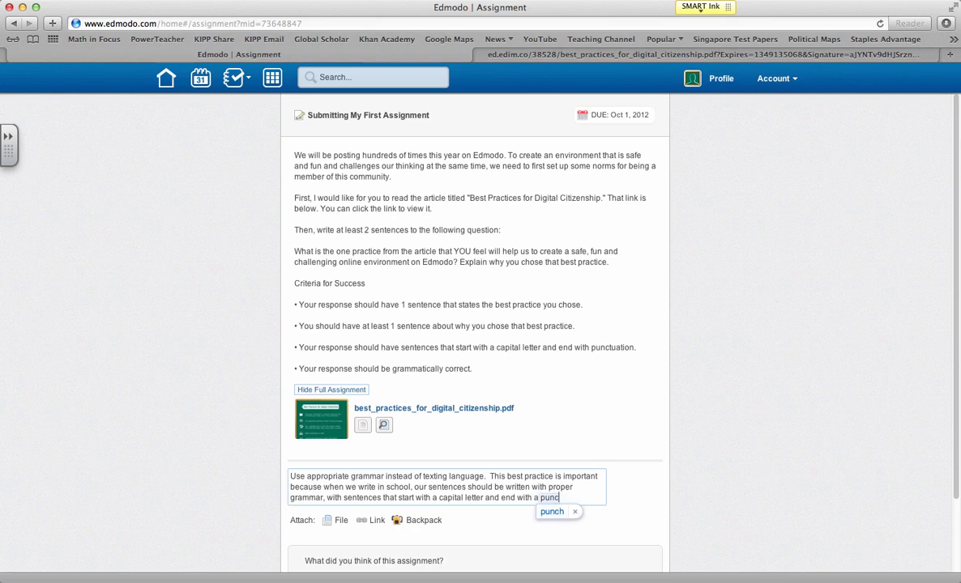
{"action": "key", "text": "BackSpace"}
{"action": "type", "text": "tuatio"}
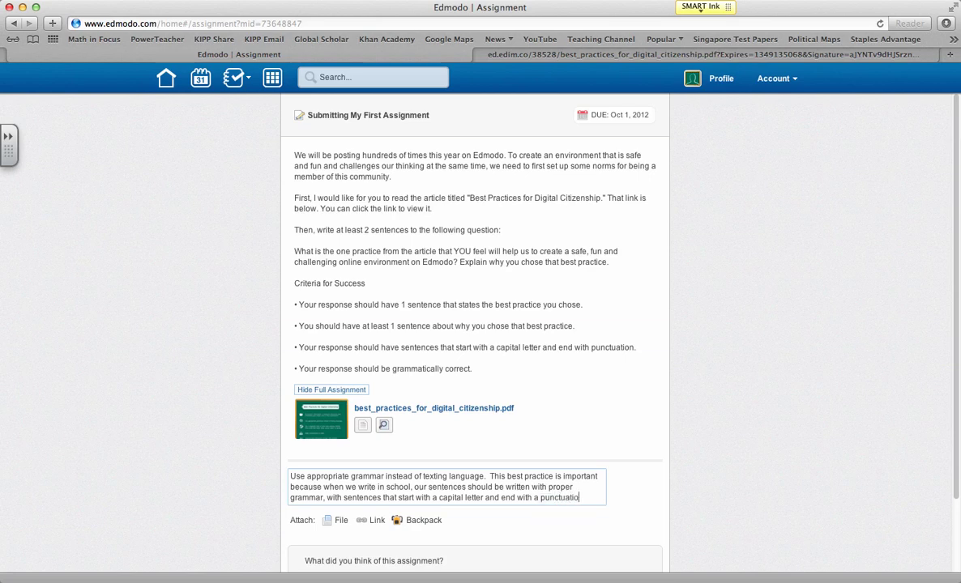
{"action": "type", "text": "n mark"}
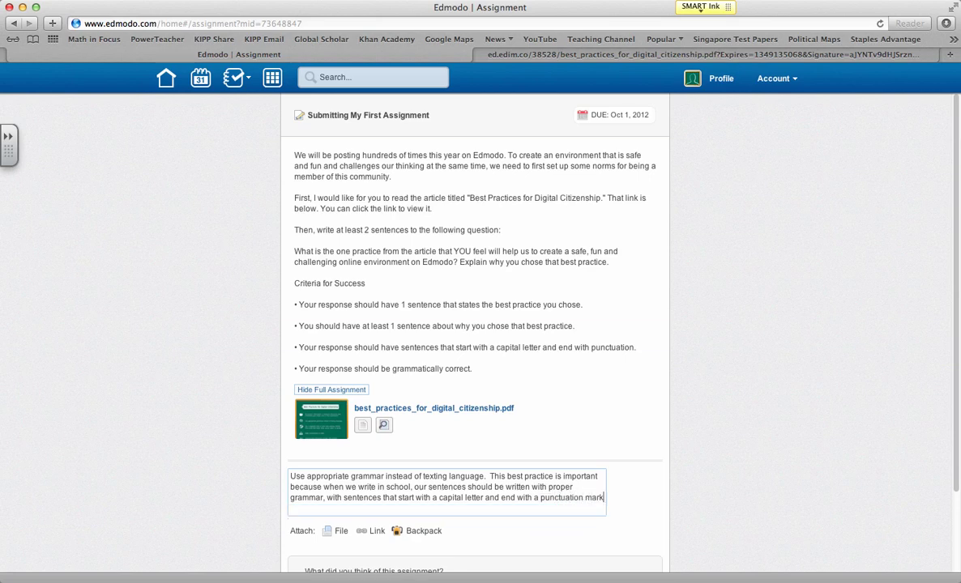
{"action": "type", "text": ".  "}
{"action": "type", "text": "This is h"}
{"action": "type", "text": "w"}
{"action": "key", "text": "BackSpace"}
{"action": "key", "text": "BackSpace"}
{"action": "type", "text": "ow real papers will be written in an academoc"}
{"action": "key", "text": "BackSpace"}
{"action": "key", "text": "BackSpace"}
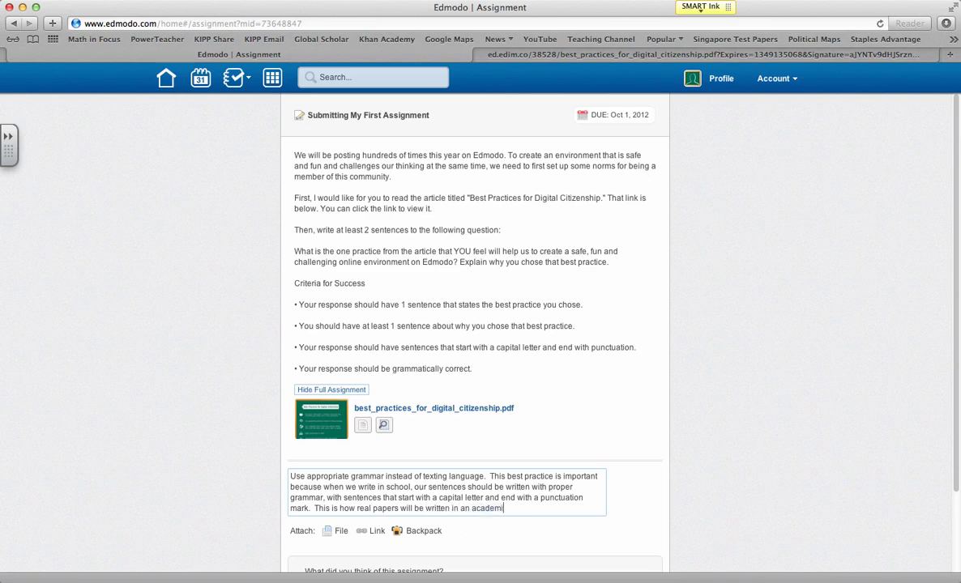
{"action": "type", "text": "c setting."}
{"action": "scroll", "coordinate": [389, 486], "scroll_direction": "down", "scroll_amount": 3}
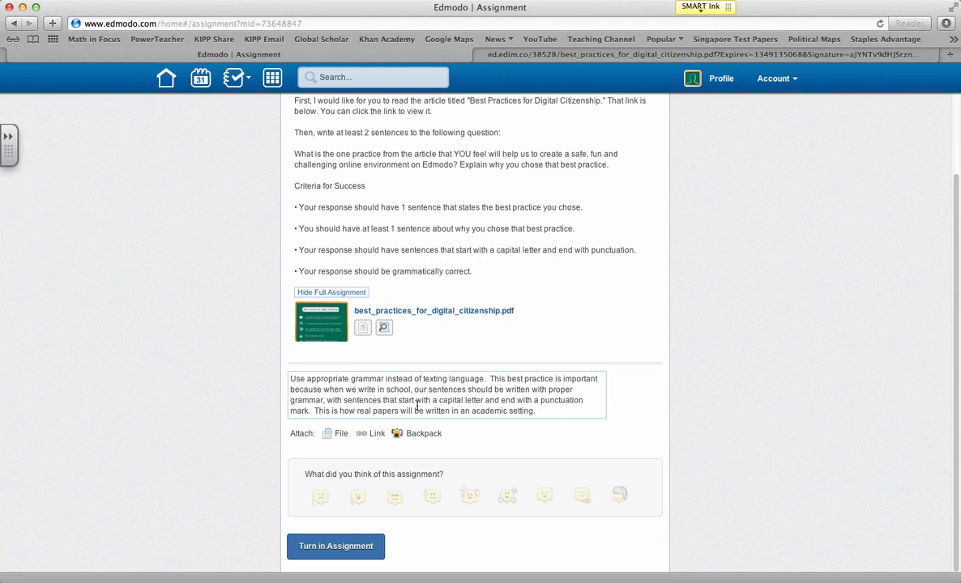
Turn in the grammar response with the first reaction icon selected
{"action": "left_click", "coordinate": [330, 547]}
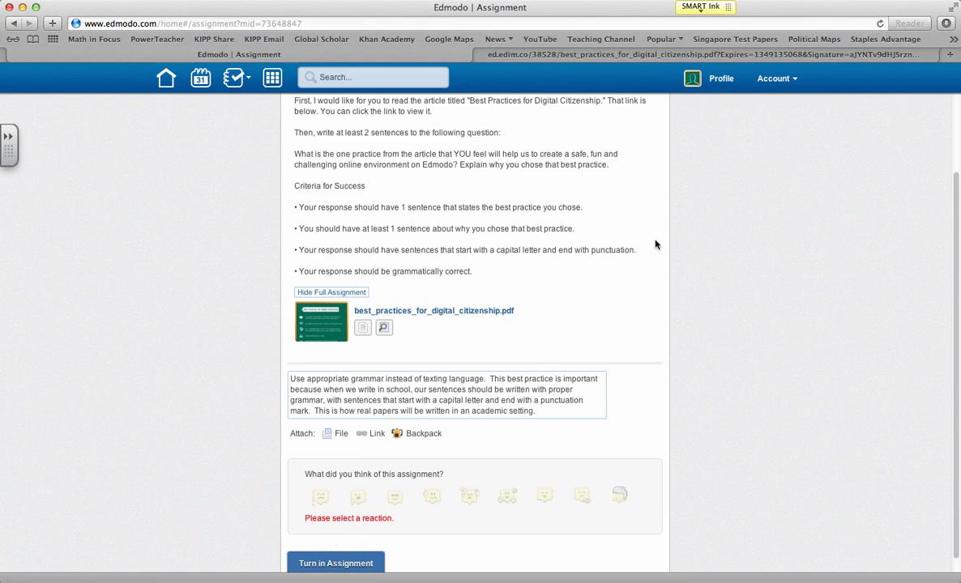
{"action": "left_click", "coordinate": [322, 496]}
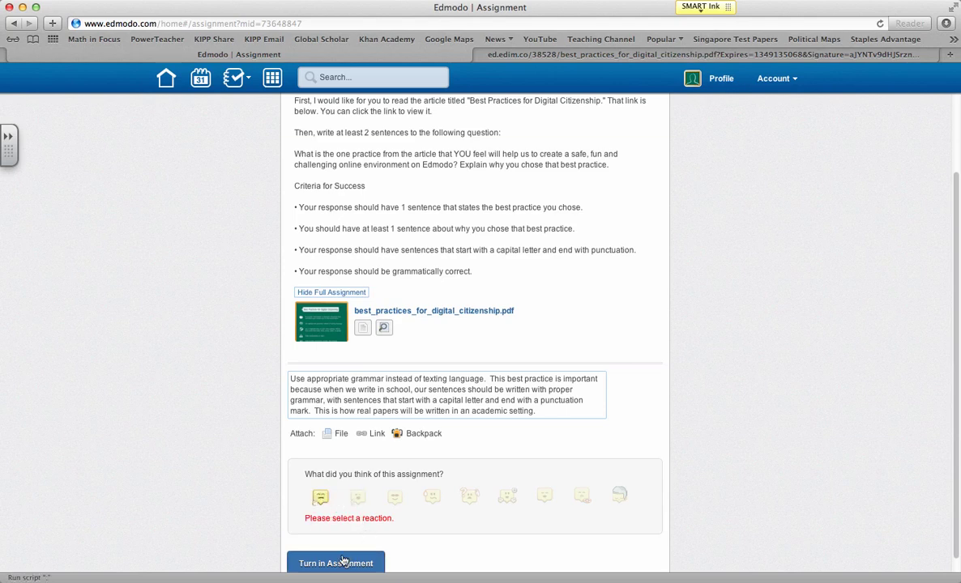
{"action": "left_click", "coordinate": [343, 560]}
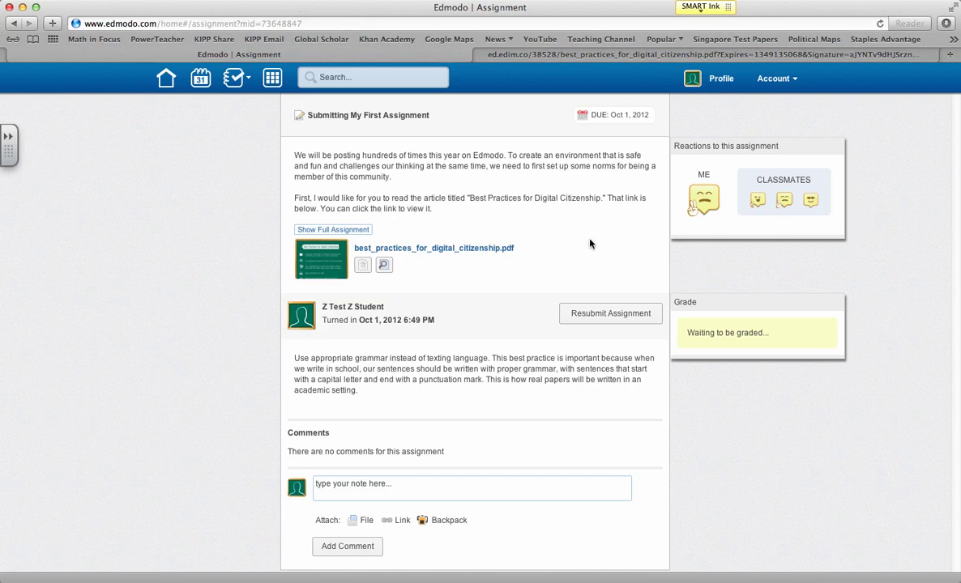
Go back to the Edmodo Home feed of latest posts
{"action": "left_click", "coordinate": [165, 81]}
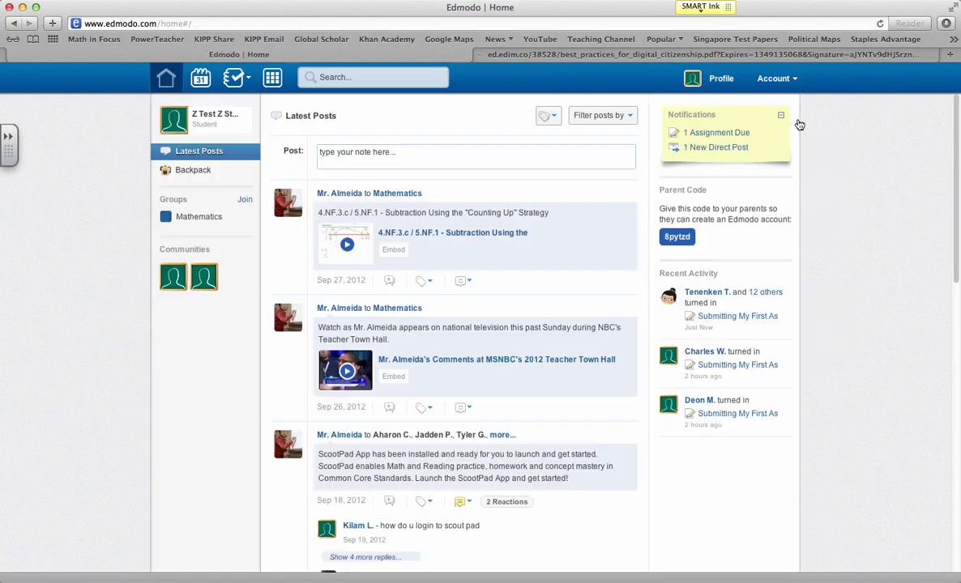